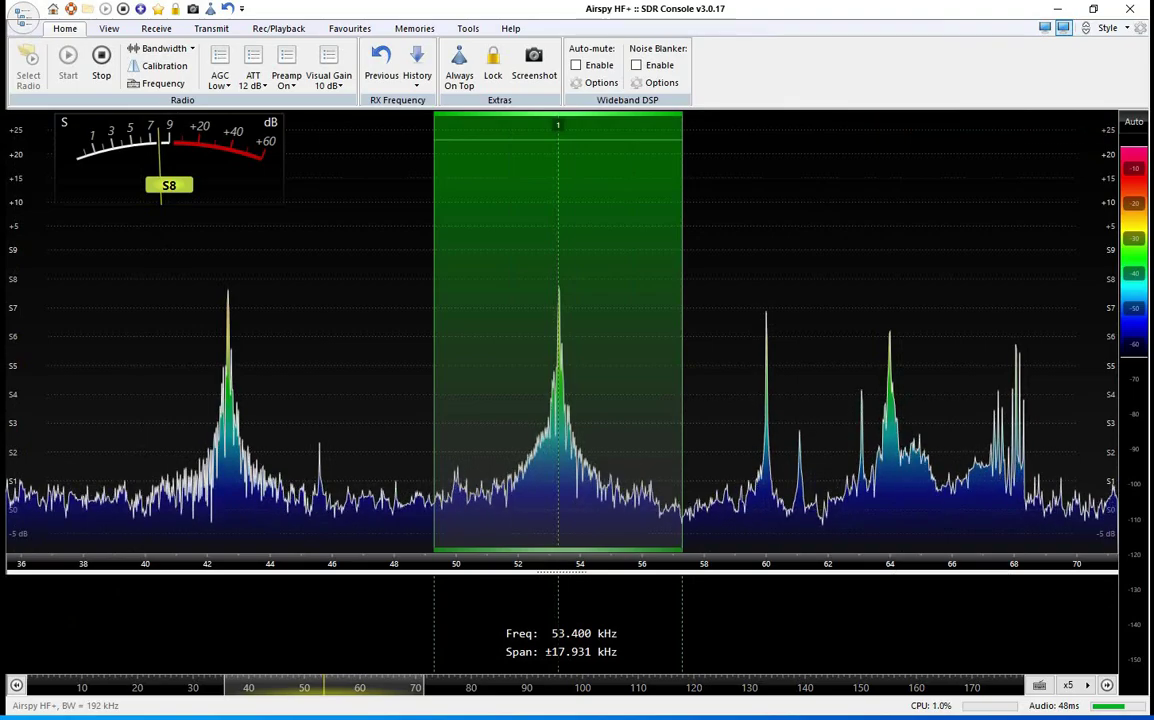
- Float the Receive panel with mode, filter and AGC settings at the window's top-left
{"action": "left_click_drag", "start_coordinate": [300, 230], "coordinate": [100, 18]}
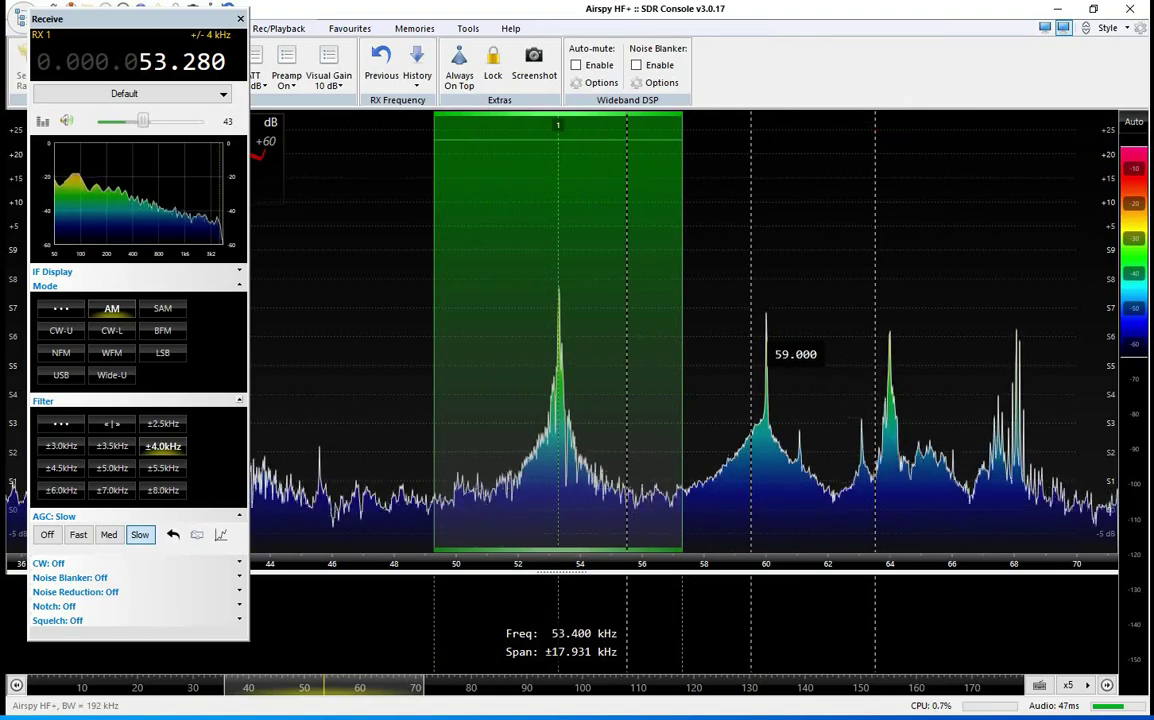
{"action": "mouse_move", "coordinate": [793, 298]}
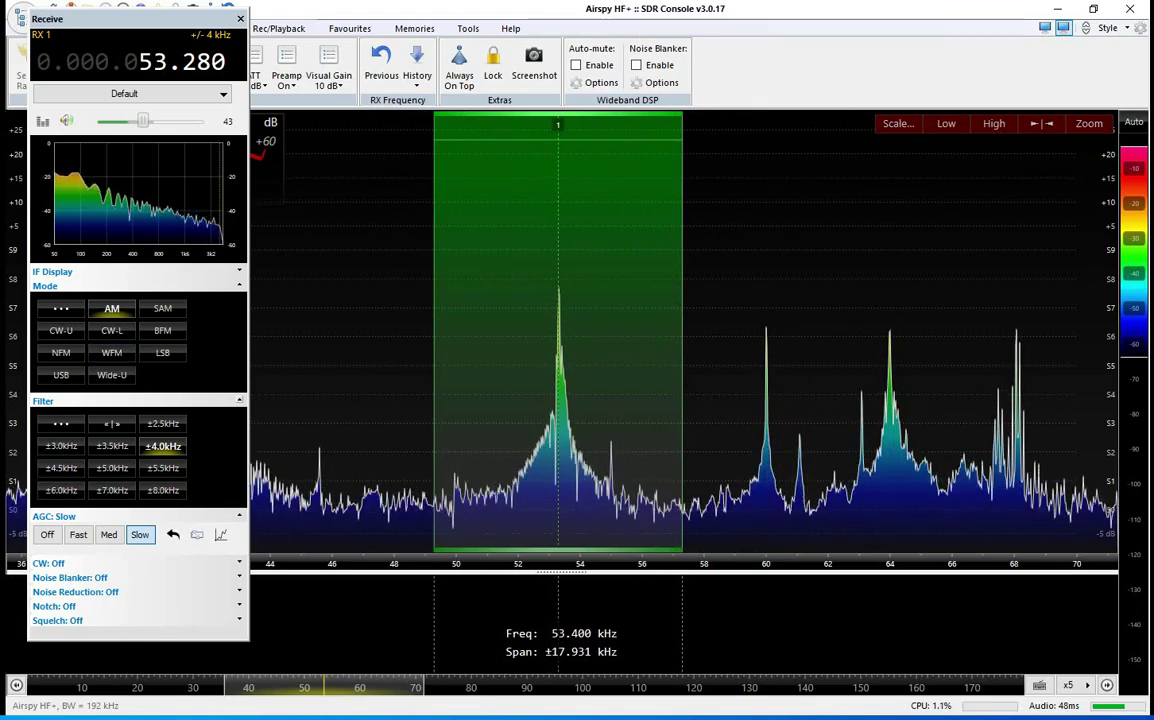
- Switch the 53.280 kHz signal to CW-L with a 2 kHz filter and close the Receive panel
{"action": "left_click", "coordinate": [112, 330]}
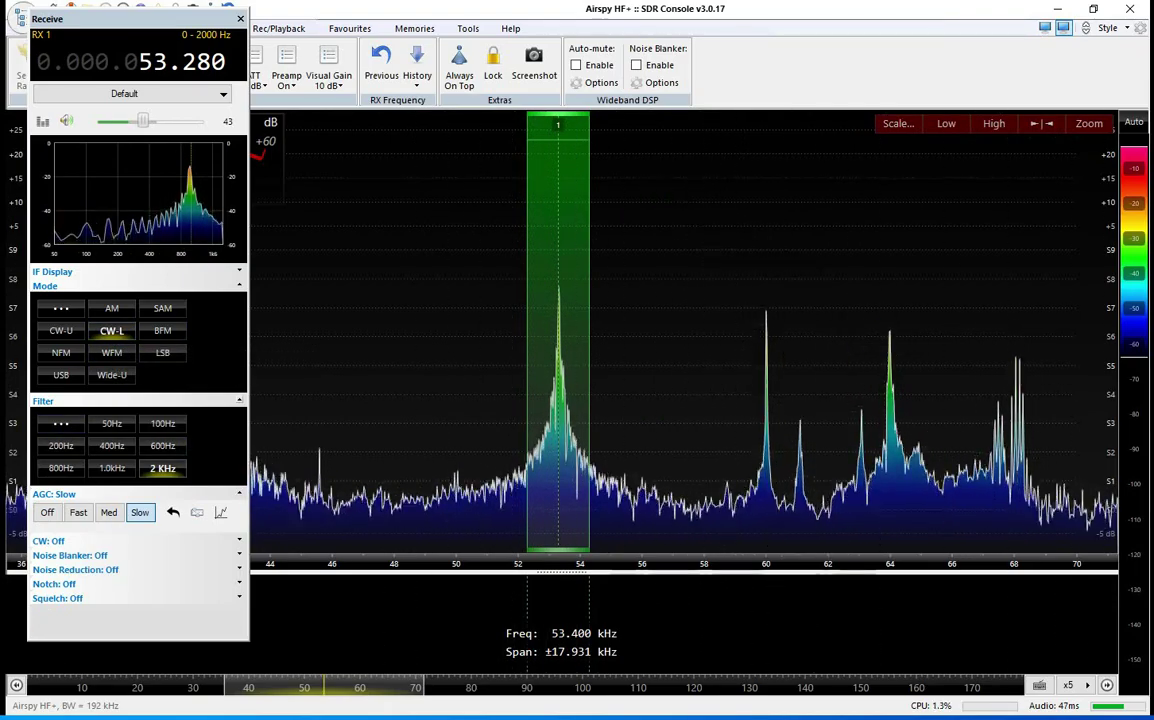
{"action": "left_click", "coordinate": [240, 18]}
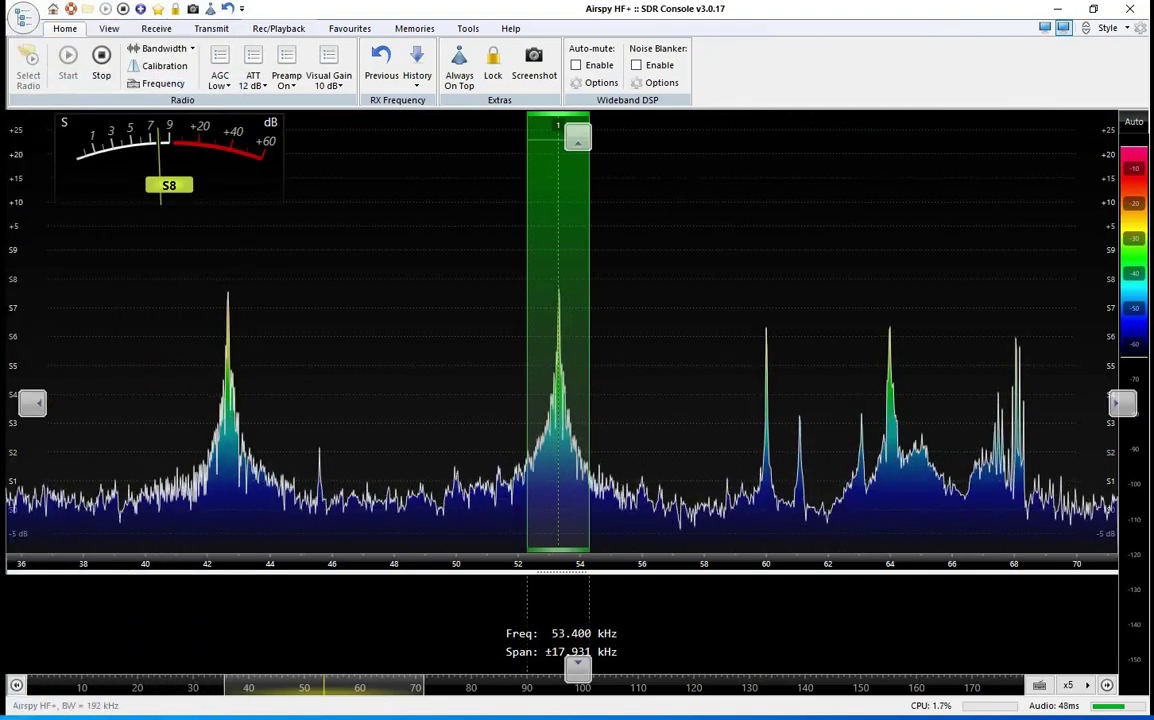
{"action": "mouse_move", "coordinate": [1041, 123]}
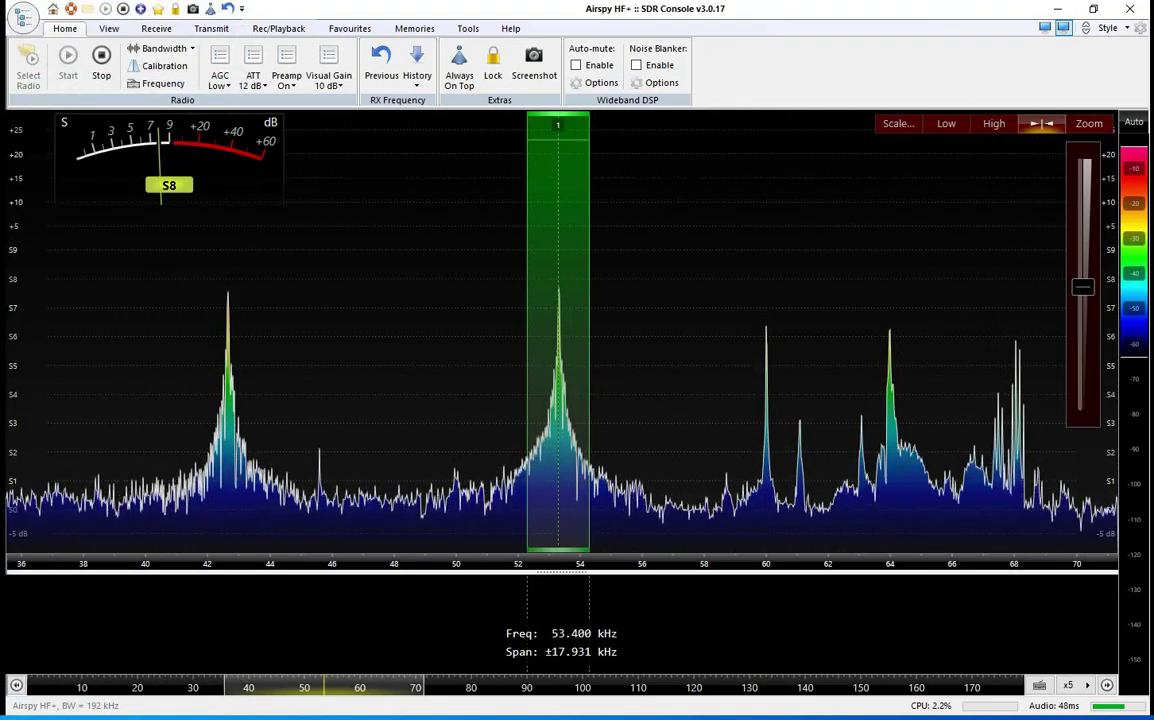
- Zoom the spectrum to about ±2.3 kHz, spanning roughly 51.2–55.6 kHz
{"action": "mouse_move", "coordinate": [1083, 287]}
{"action": "left_mouse_down"}
{"action": "mouse_move", "coordinate": [1083, 200]}
{"action": "mouse_move", "coordinate": [1083, 213]}
{"action": "left_mouse_up"}
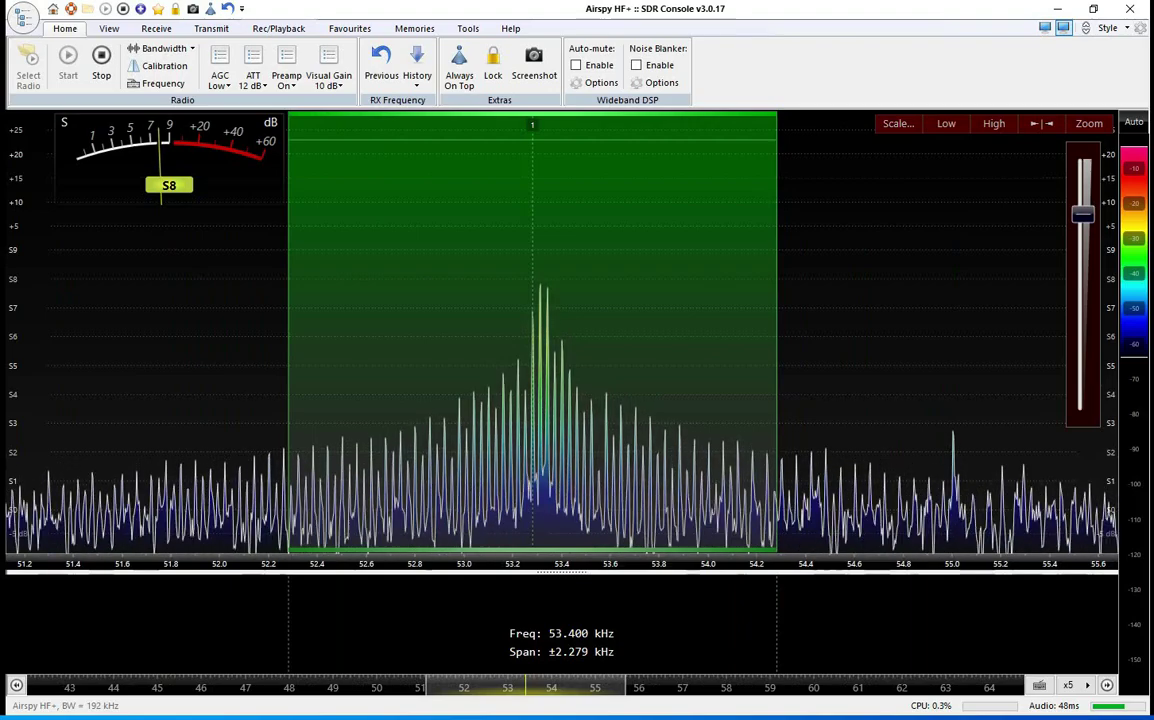
- Zoom the spectrum out to about ±31.6 kHz, spanning roughly 22–85 kHz
{"action": "left_click_drag", "start_coordinate": [1083, 213], "coordinate": [1083, 318]}
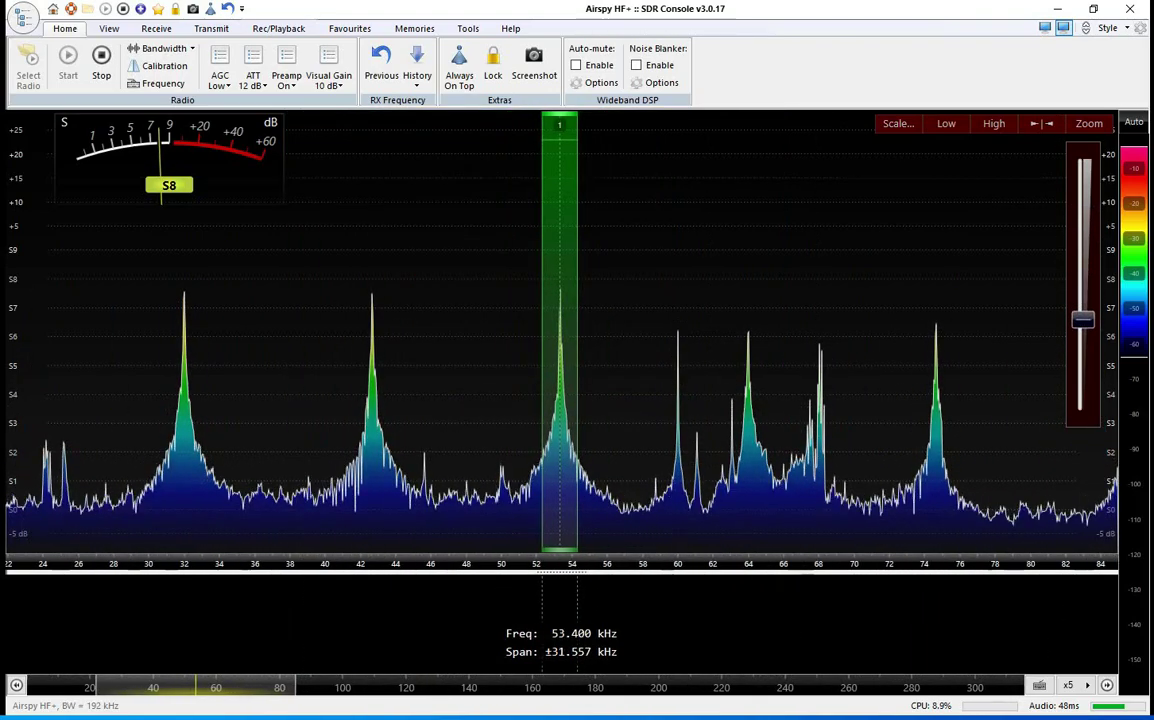